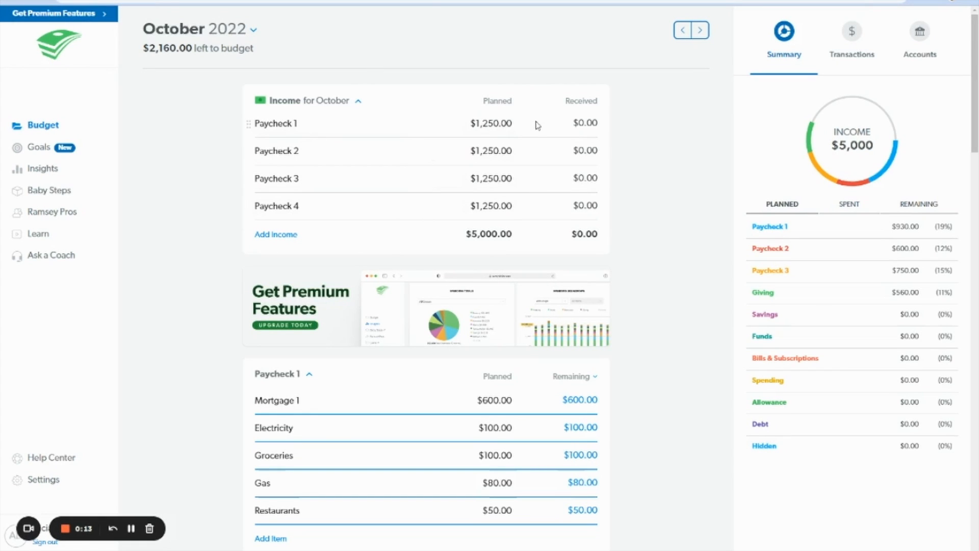
- Collapse the Paycheck 1, Paycheck 2 and Paycheck 3 budget groups
{"action": "left_click", "coordinate": [308, 374]}
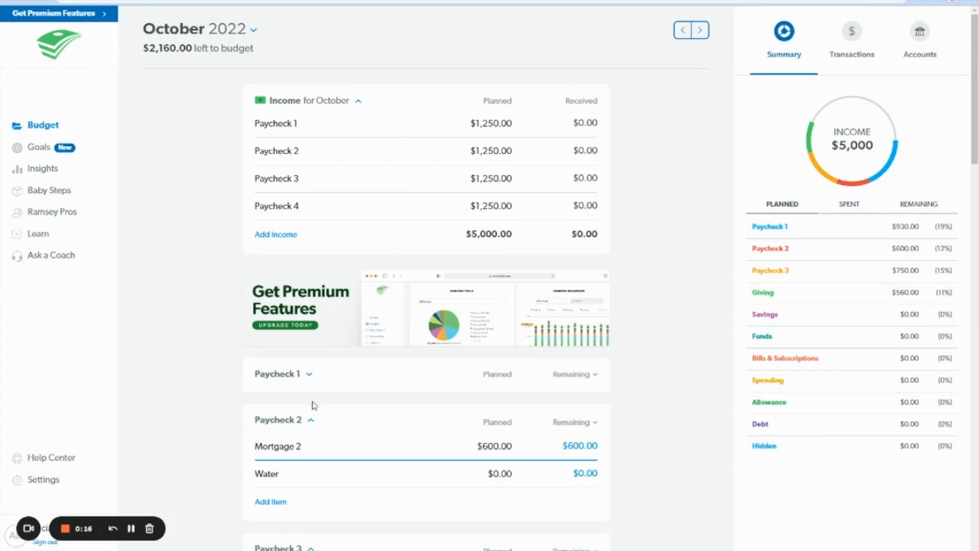
{"action": "left_click", "coordinate": [311, 420]}
{"action": "scroll", "coordinate": [254, 428], "scroll_direction": "down", "scroll_amount": 1}
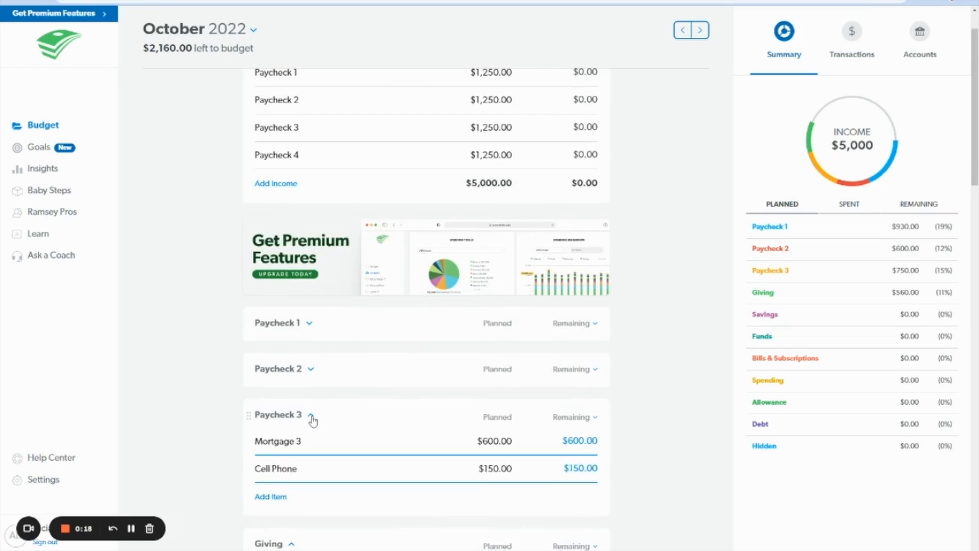
{"action": "left_click", "coordinate": [310, 415]}
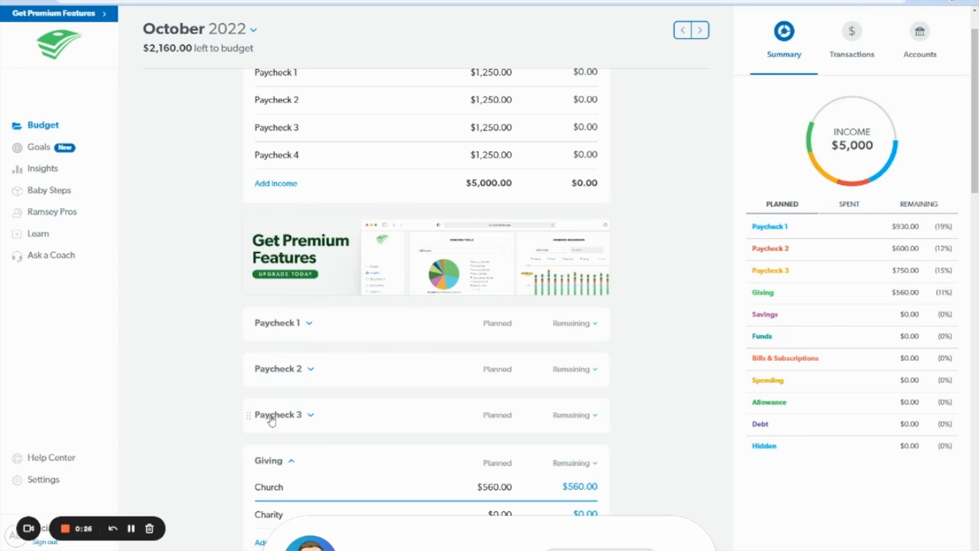
- Add a new budget group at the end of the October budget and name it "Paycheck 4"
{"action": "scroll", "coordinate": [232, 433], "scroll_direction": "down", "scroll_amount": 15}
{"action": "scroll", "coordinate": [232, 433], "scroll_direction": "down", "scroll_amount": 6}
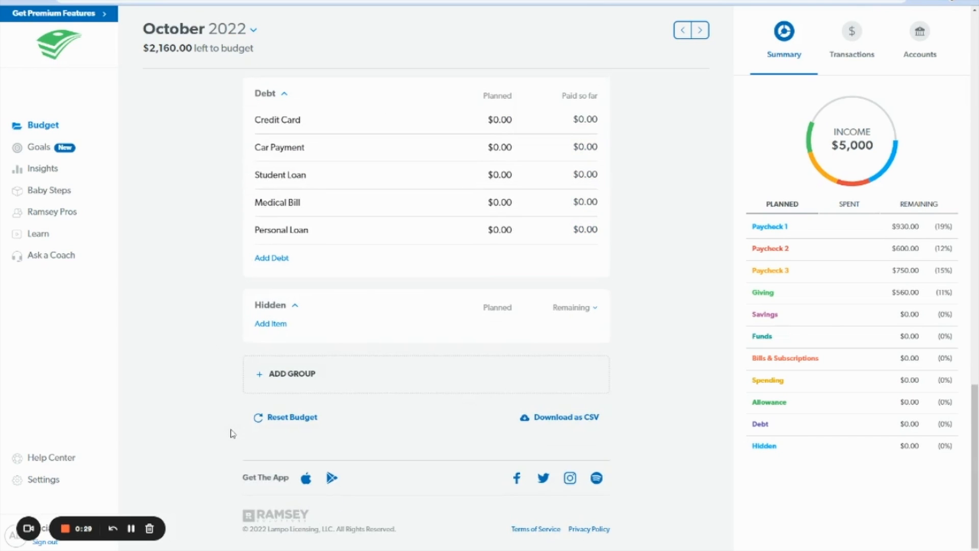
{"action": "left_click", "coordinate": [294, 375]}
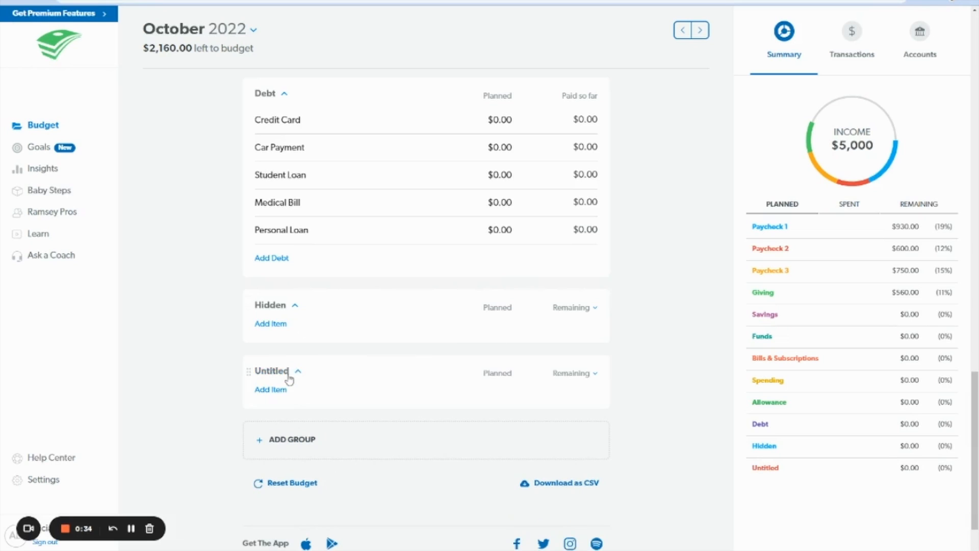
{"action": "left_click", "coordinate": [288, 374]}
{"action": "type", "text": "Paycheck"}
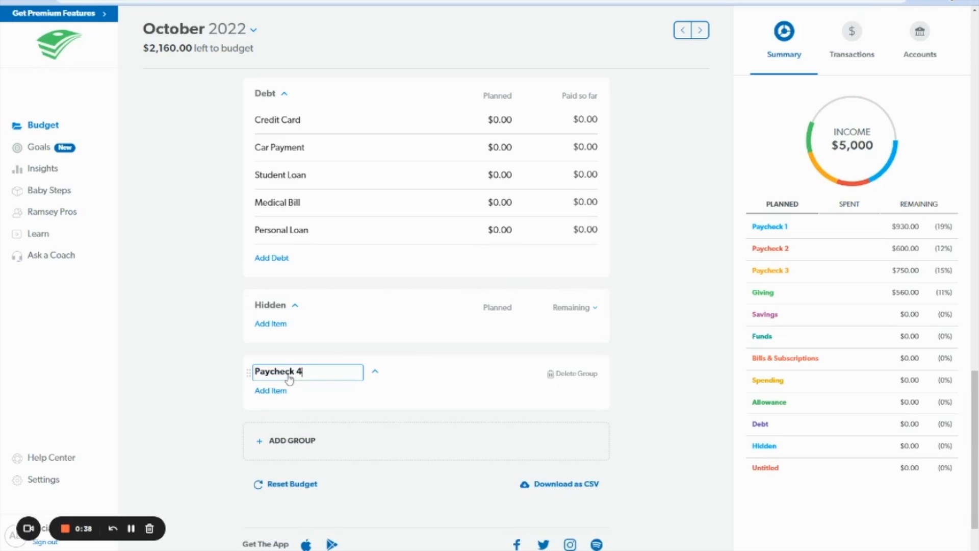
{"action": "type", "text": " 4"}
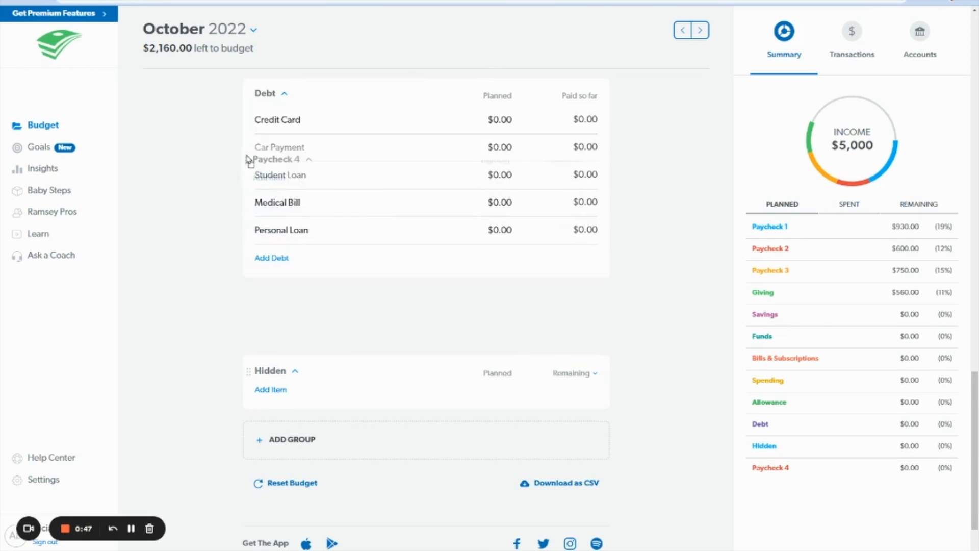
- Move the Paycheck 4 group up the budget so it sits directly between Paycheck 3 and Giving
{"action": "left_click_drag", "start_coordinate": [247, 160], "coordinate": [246, 94]}
{"action": "scroll", "coordinate": [212, 140], "scroll_direction": "up", "scroll_amount": 7}
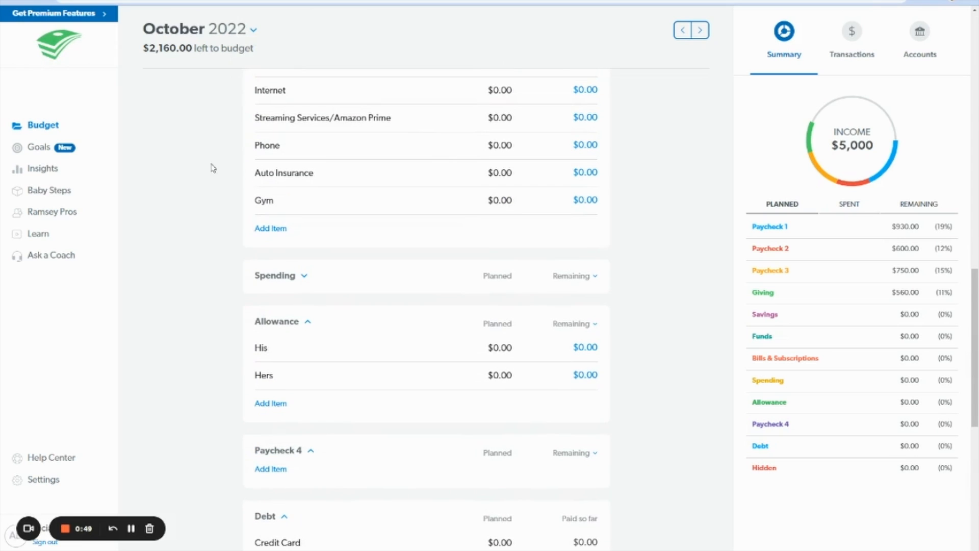
{"action": "left_click_drag", "start_coordinate": [247, 451], "coordinate": [239, 253]}
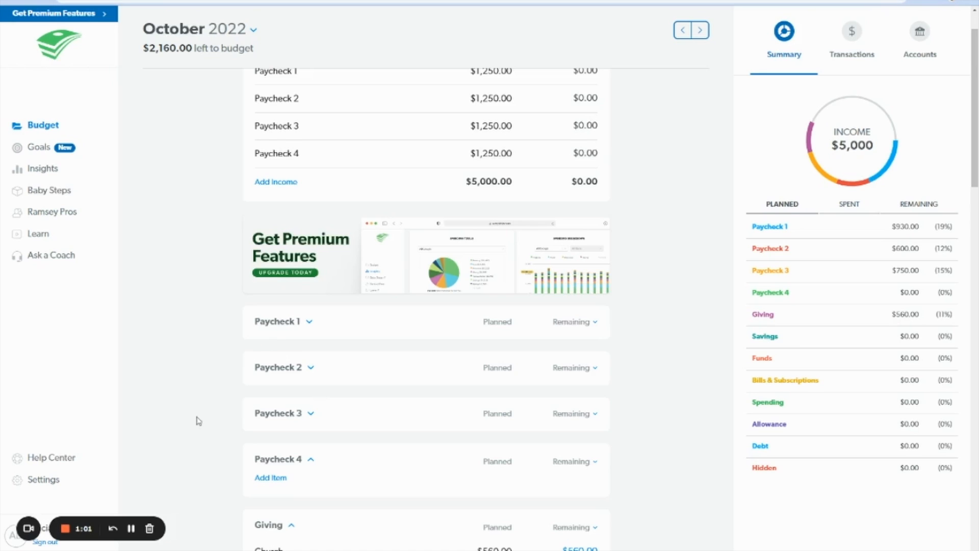
- Expand the Paycheck 1 group to show its budget items
{"action": "scroll", "coordinate": [206, 416], "scroll_direction": "up", "scroll_amount": 1}
{"action": "scroll", "coordinate": [206, 416], "scroll_direction": "down", "scroll_amount": 1}
{"action": "left_click", "coordinate": [309, 323]}
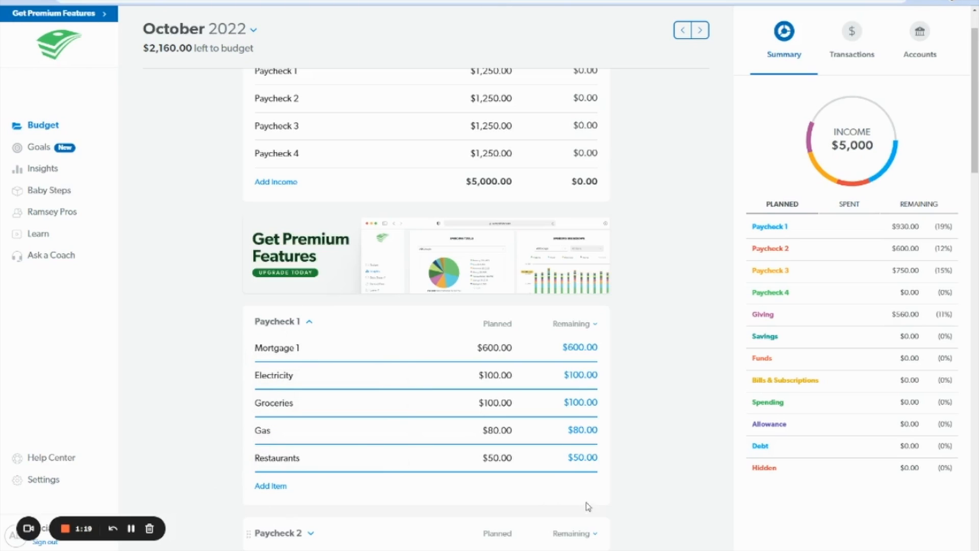
{"action": "scroll", "coordinate": [411, 407], "scroll_direction": "down", "scroll_amount": 1}
{"action": "scroll", "coordinate": [411, 407], "scroll_direction": "up", "scroll_amount": 1}
{"action": "scroll", "coordinate": [408, 362], "scroll_direction": "down", "scroll_amount": 3}
{"action": "scroll", "coordinate": [403, 351], "scroll_direction": "up", "scroll_amount": 1}
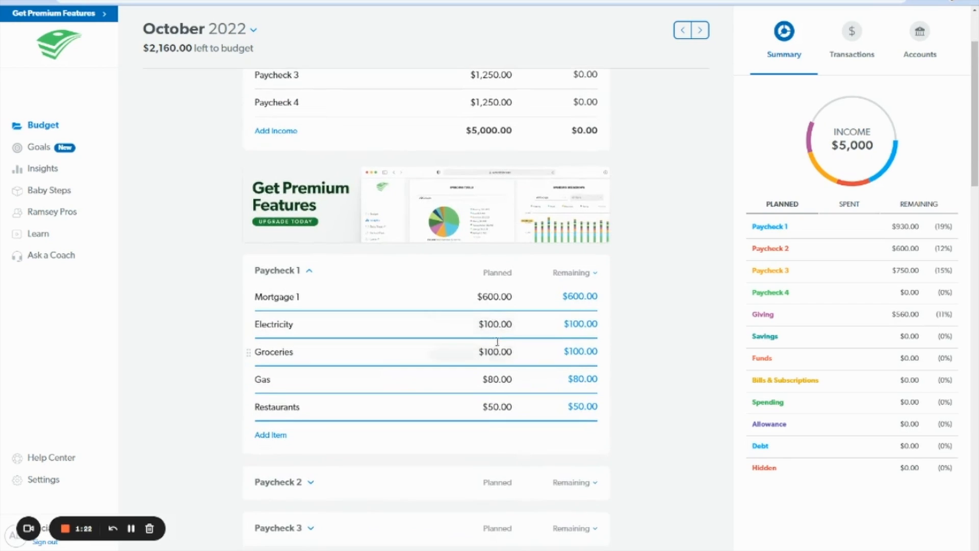
- Set the planned amount of Mortgage 1 in Paycheck 1 to $1,200 and close the item's details
{"action": "left_click", "coordinate": [501, 297]}
{"action": "type", "text": "1200"}
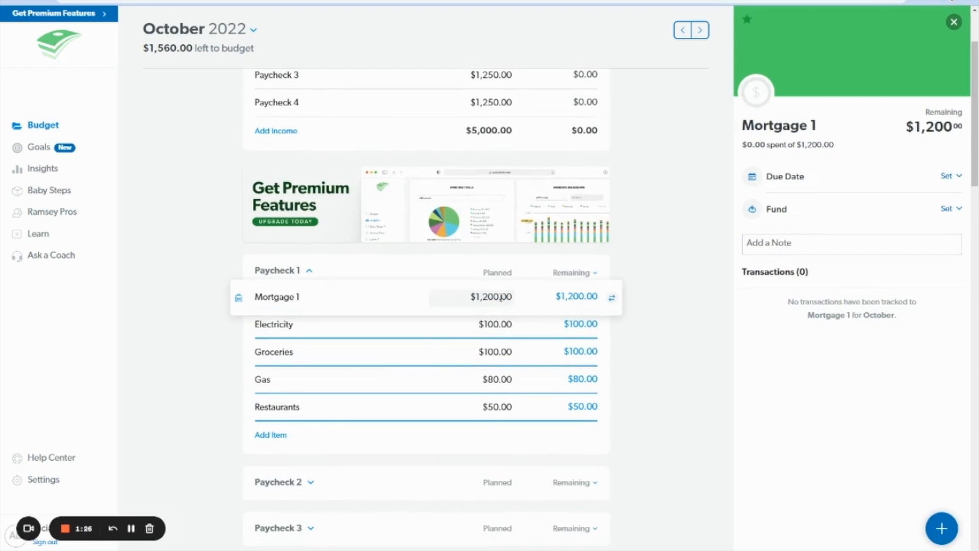
{"action": "scroll", "coordinate": [196, 206], "scroll_direction": "up", "scroll_amount": 2}
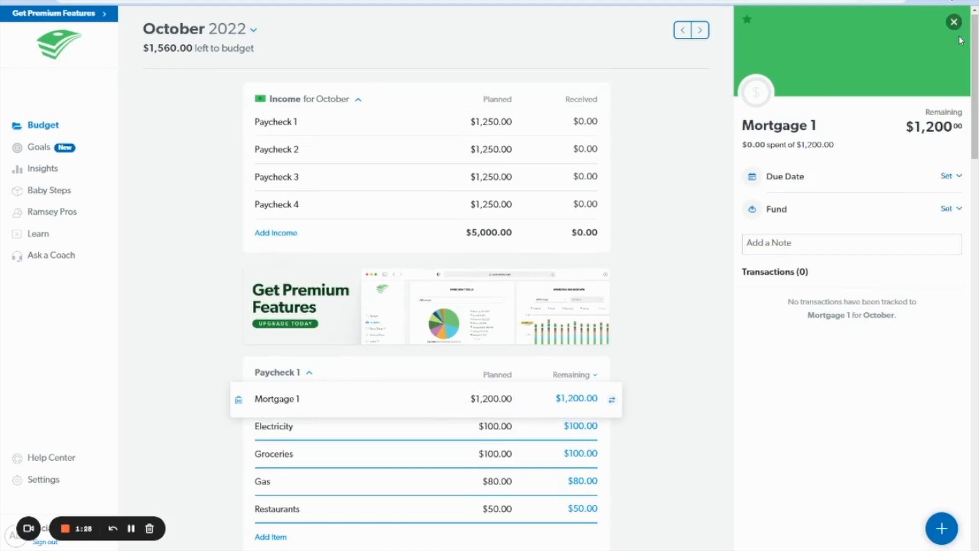
{"action": "left_click", "coordinate": [954, 22]}
- Expand the Paycheck 2 group and set the planned amount of Mortgage 1 in Paycheck 1 to $600
{"action": "scroll", "coordinate": [693, 286], "scroll_direction": "down", "scroll_amount": 1}
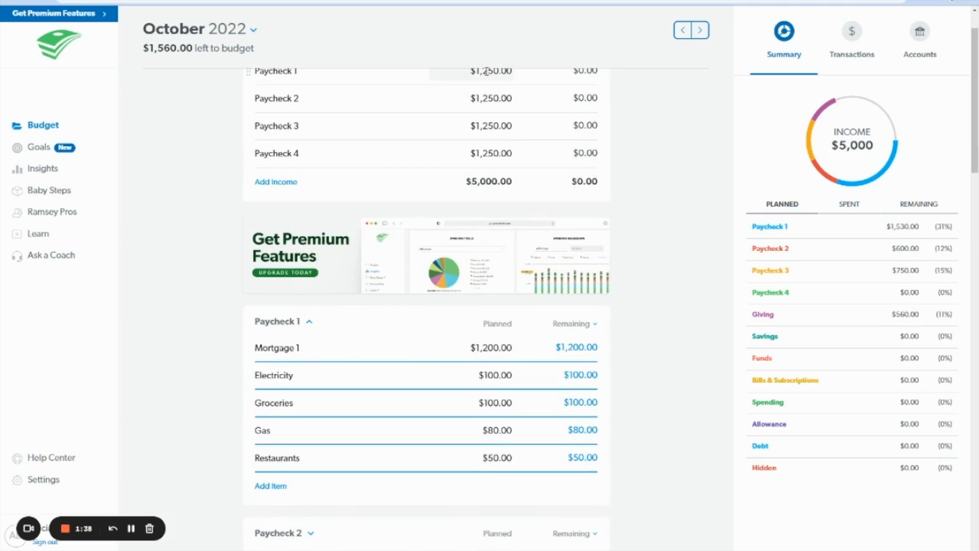
{"action": "scroll", "coordinate": [650, 212], "scroll_direction": "up", "scroll_amount": 1}
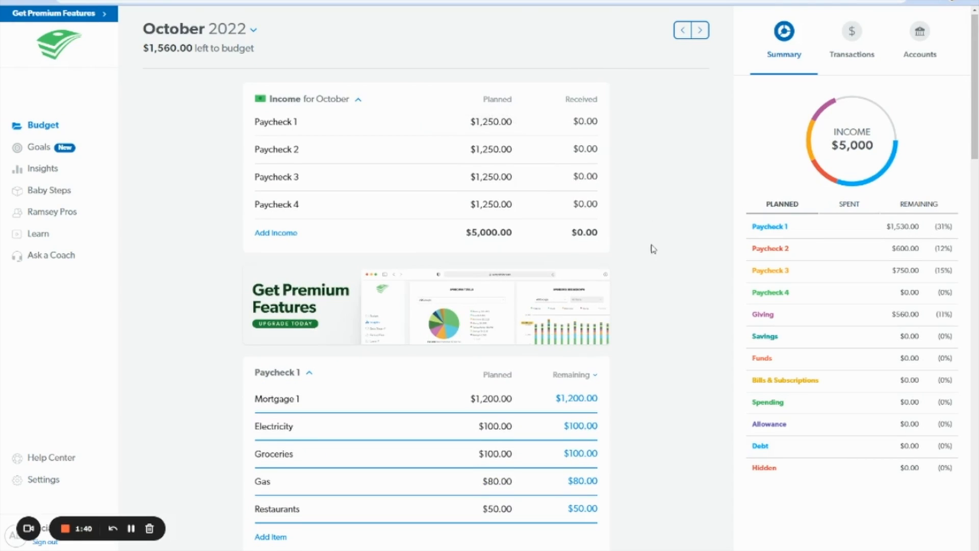
{"action": "scroll", "coordinate": [652, 250], "scroll_direction": "down", "scroll_amount": 1}
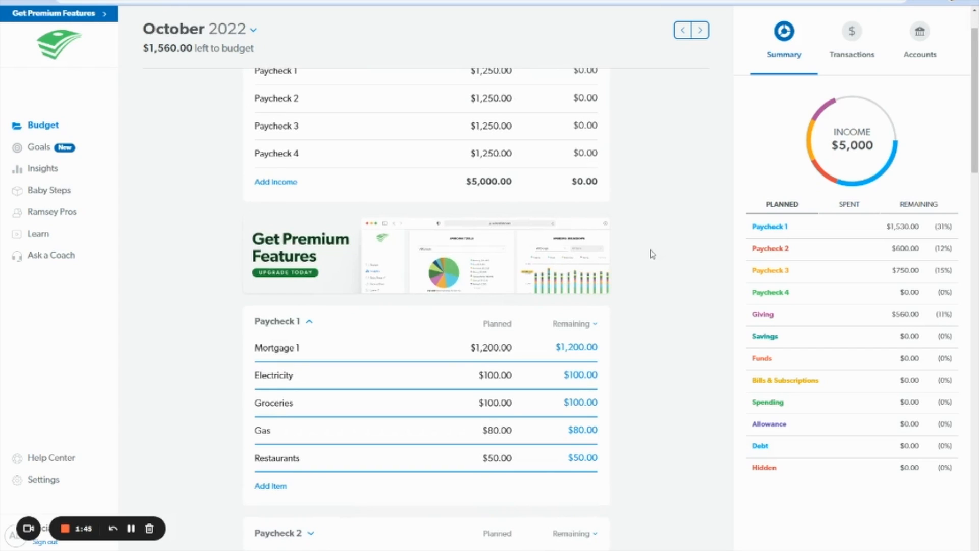
{"action": "scroll", "coordinate": [339, 406], "scroll_direction": "down", "scroll_amount": 1}
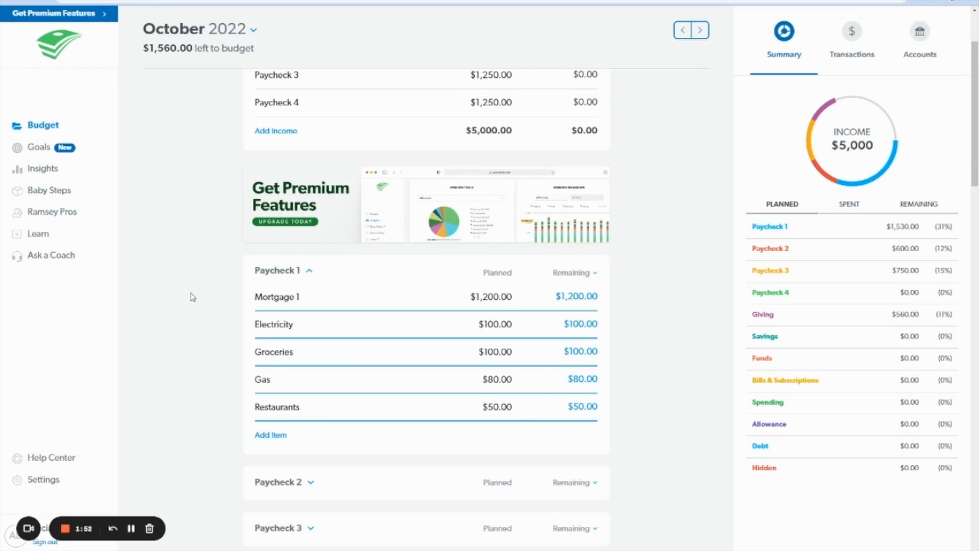
{"action": "scroll", "coordinate": [193, 297], "scroll_direction": "down", "scroll_amount": 2}
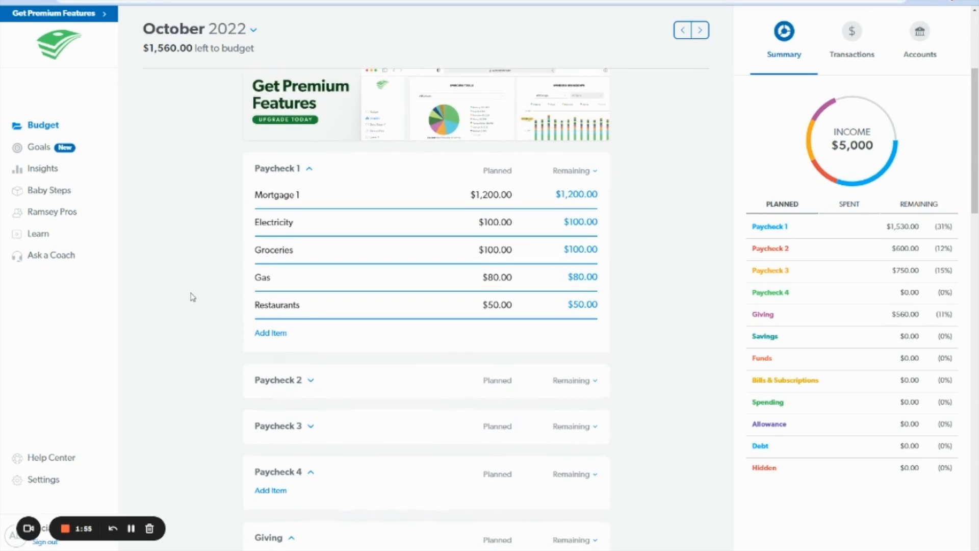
{"action": "left_click", "coordinate": [311, 383]}
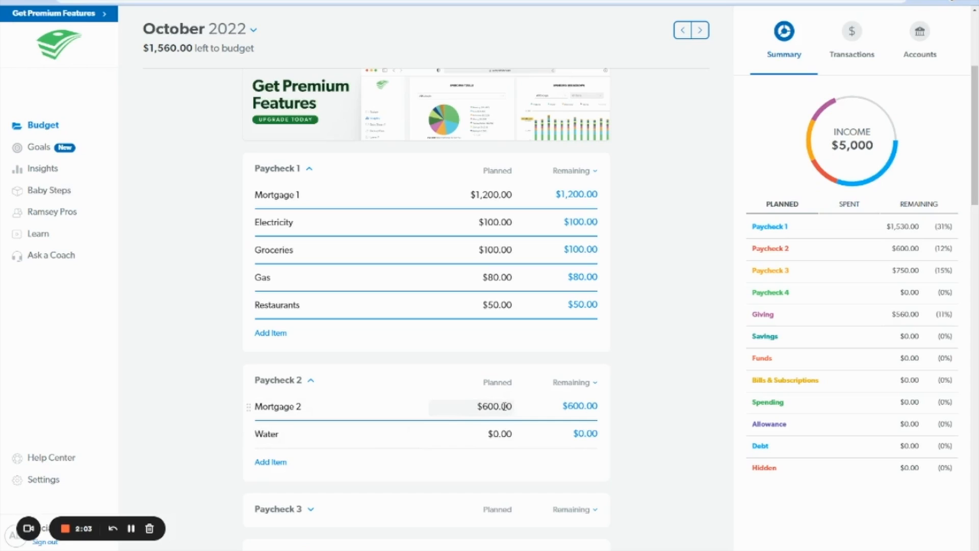
{"action": "left_click", "coordinate": [492, 196]}
{"action": "type", "text": "6"}
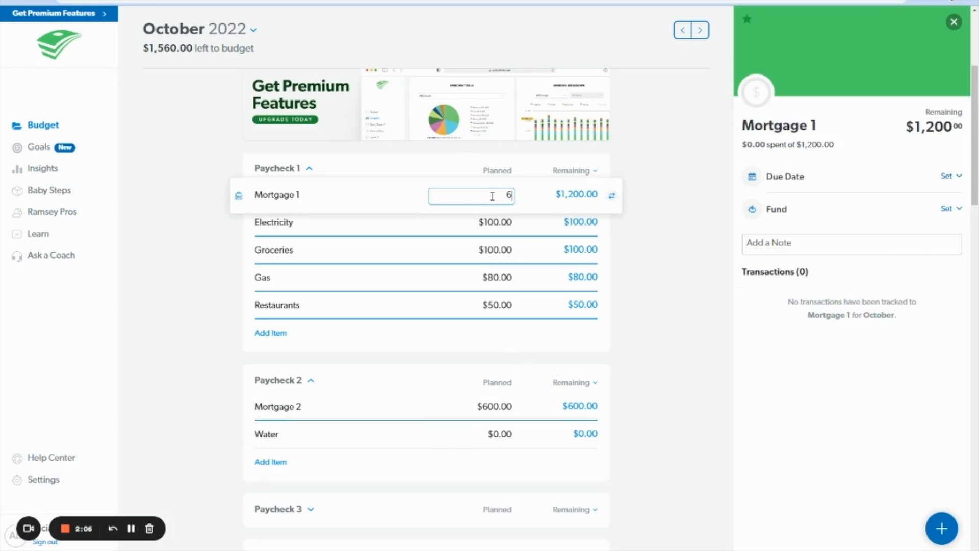
{"action": "type", "text": "00"}
{"action": "left_click", "coordinate": [699, 124]}
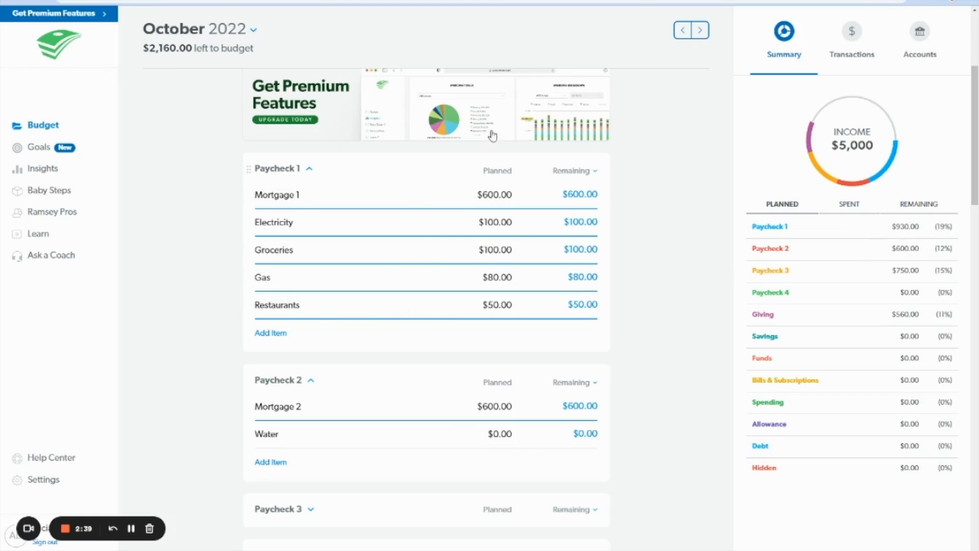
- Set the planned amount of Water in Paycheck 2 to $150 and expand the Paycheck 3 group
{"action": "scroll", "coordinate": [317, 306], "scroll_direction": "down", "scroll_amount": 1}
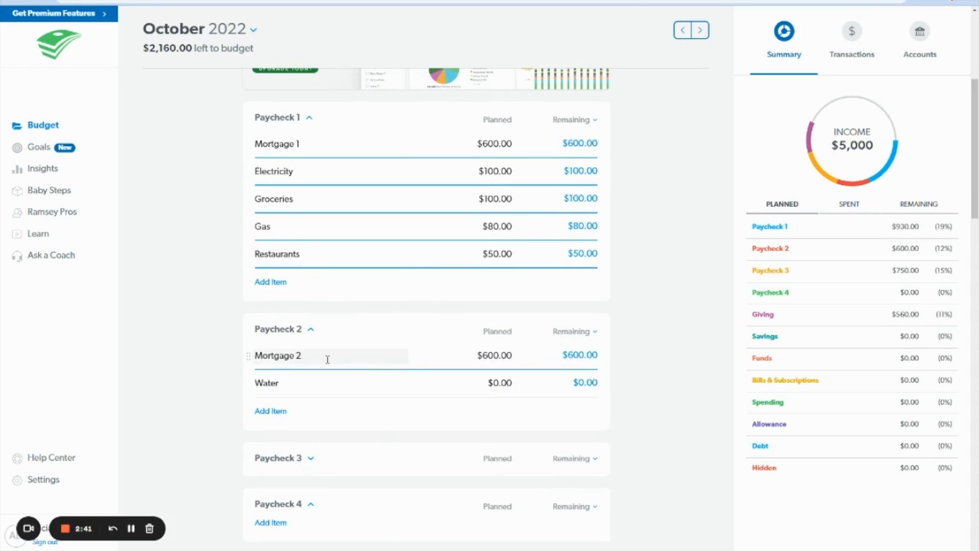
{"action": "left_click", "coordinate": [497, 387]}
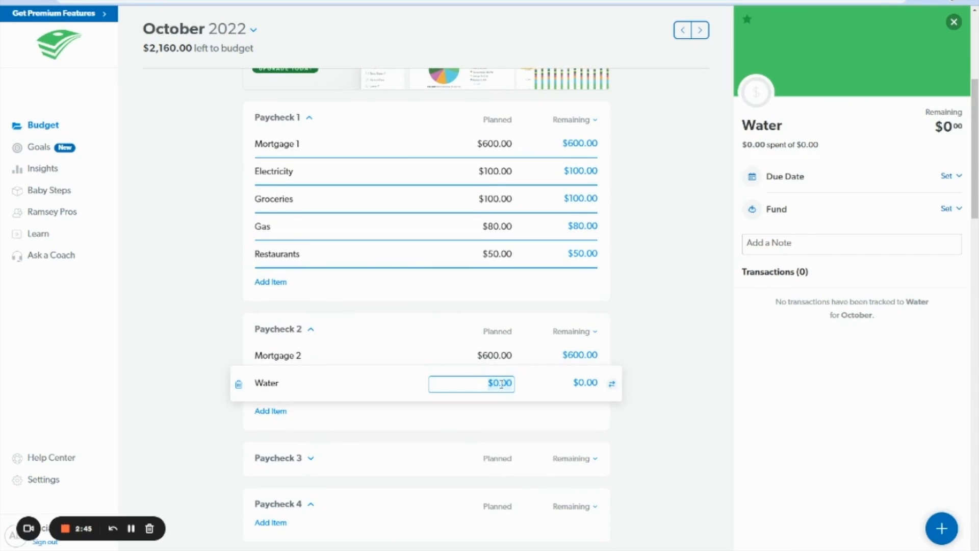
{"action": "type", "text": "150"}
{"action": "left_click", "coordinate": [642, 431]}
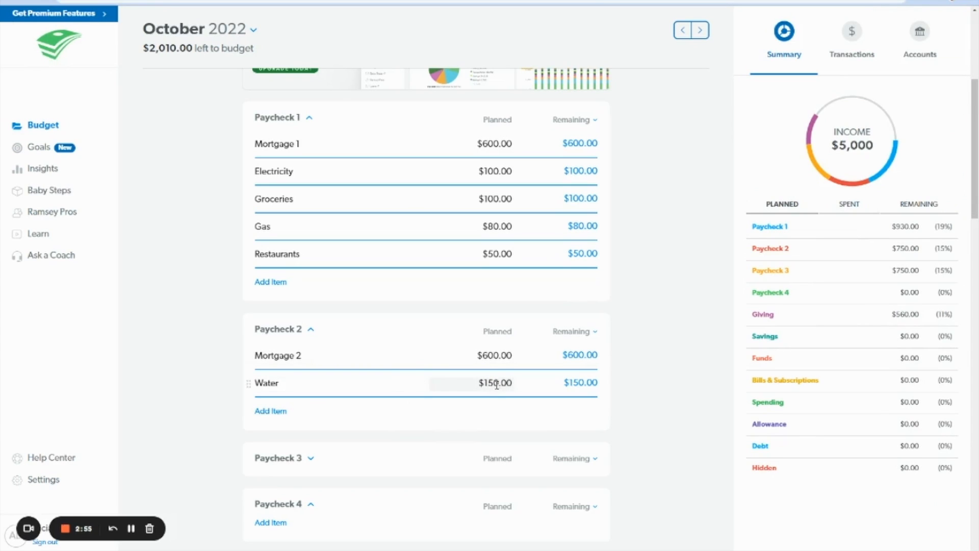
{"action": "scroll", "coordinate": [280, 384], "scroll_direction": "down", "scroll_amount": 1}
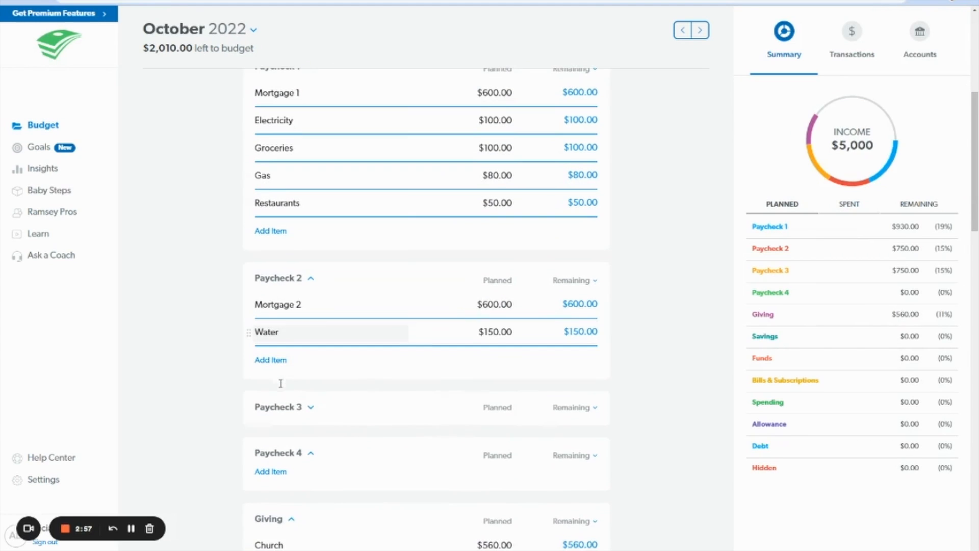
{"action": "left_click", "coordinate": [310, 407]}
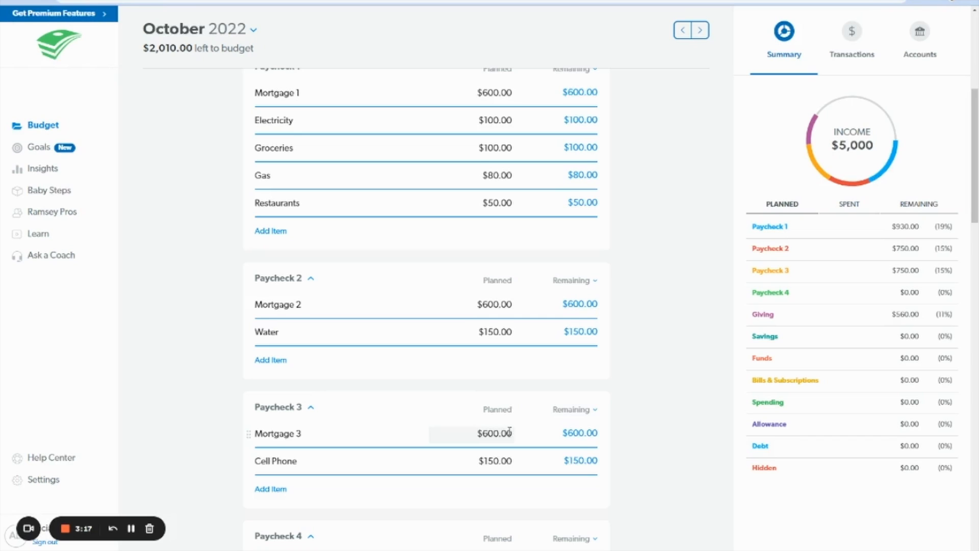
- Add an item named "Mortgage 4" to the Paycheck 4 group with a planned amount of $600
{"action": "scroll", "coordinate": [509, 431], "scroll_direction": "down", "scroll_amount": 1}
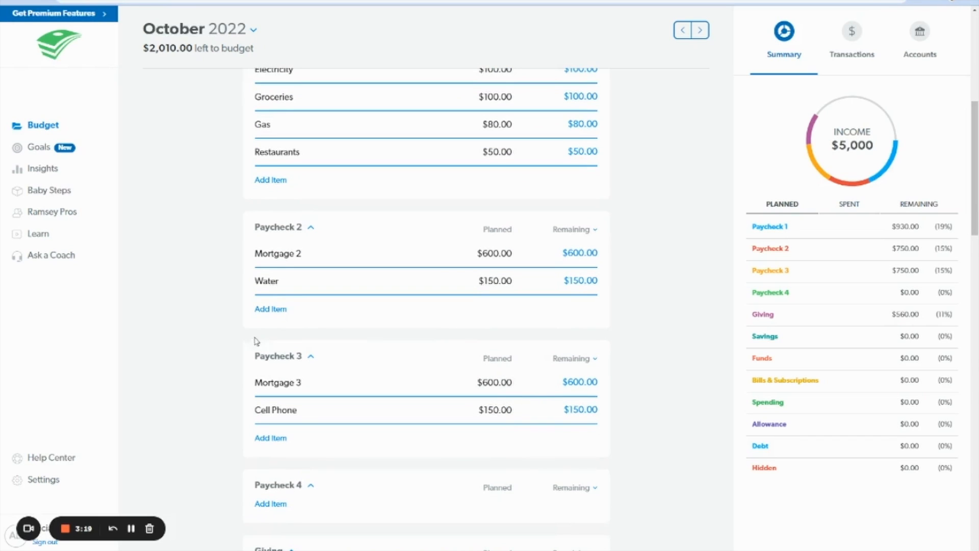
{"action": "scroll", "coordinate": [258, 388], "scroll_direction": "down", "scroll_amount": 2}
{"action": "left_click", "coordinate": [285, 409]}
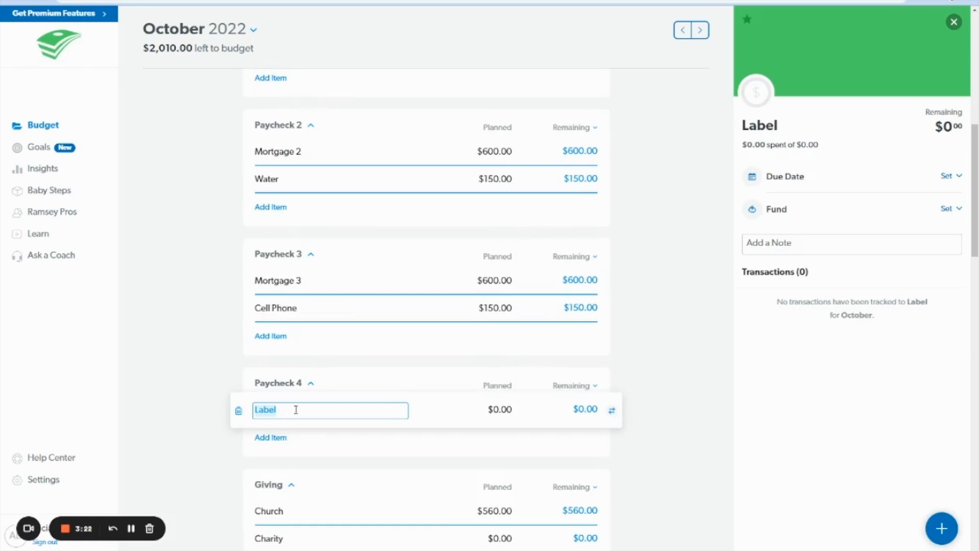
{"action": "type", "text": "Mortgage 4"}
{"action": "left_click", "coordinate": [494, 408]}
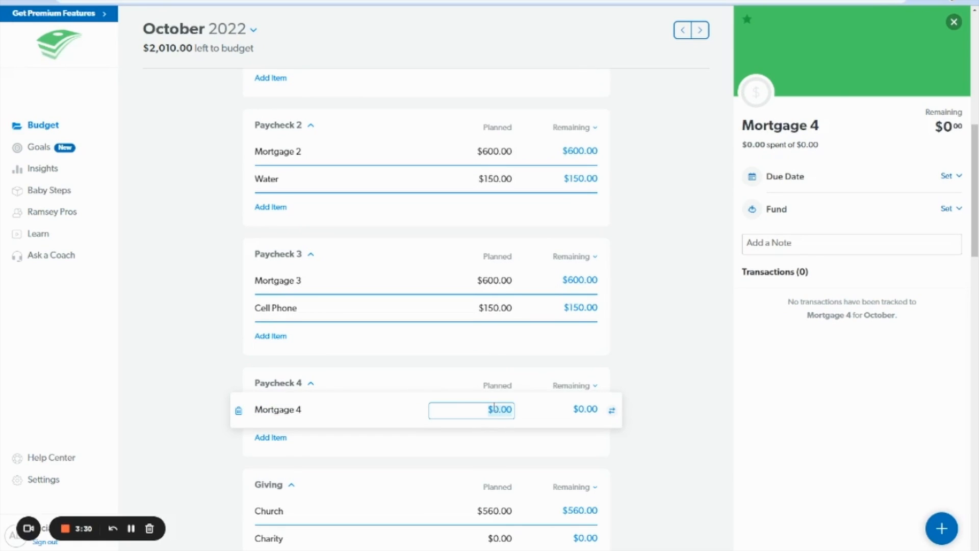
{"action": "type", "text": "6"}
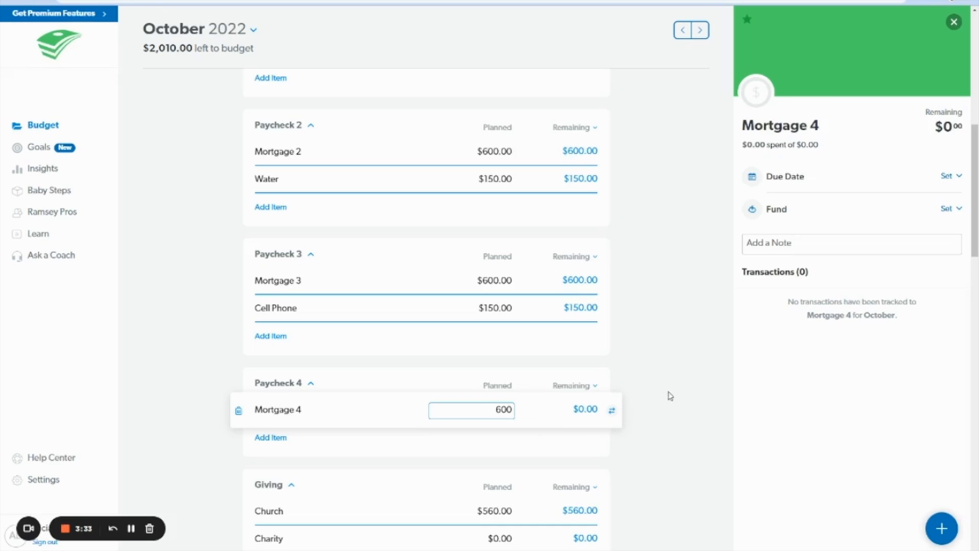
{"action": "type", "text": "00"}
{"action": "left_click", "coordinate": [675, 382]}
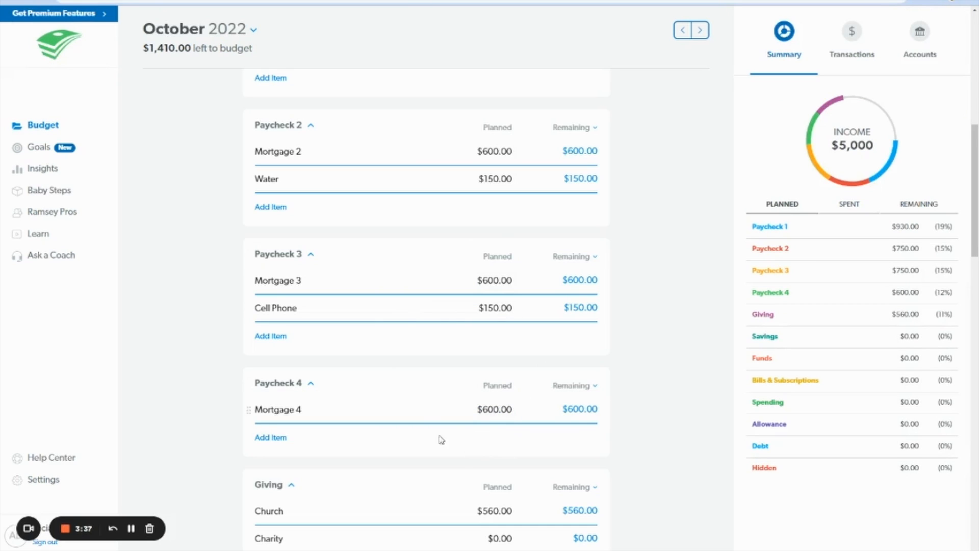
{"action": "scroll", "coordinate": [527, 343], "scroll_direction": "up", "scroll_amount": 4}
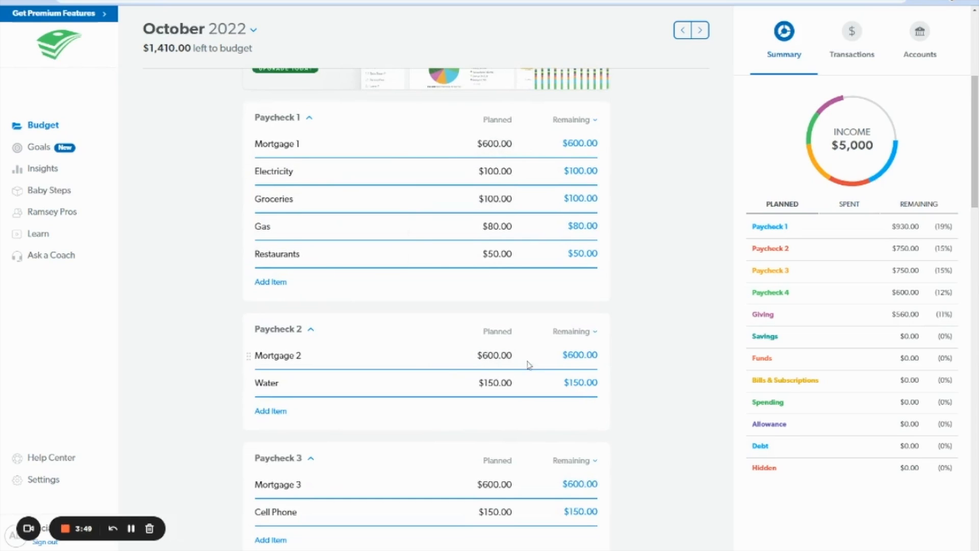
{"action": "scroll", "coordinate": [483, 490], "scroll_direction": "down", "scroll_amount": 5}
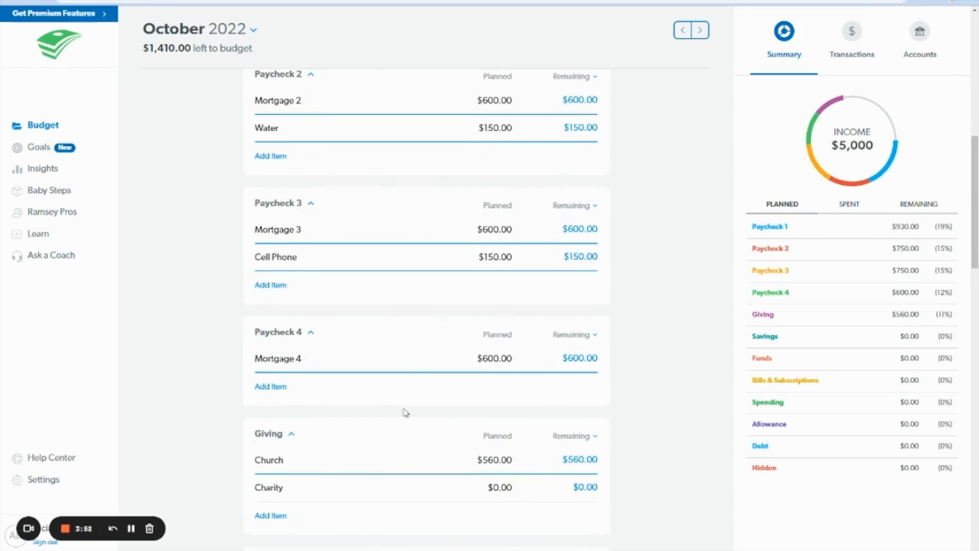
{"action": "scroll", "coordinate": [405, 412], "scroll_direction": "up", "scroll_amount": 5}
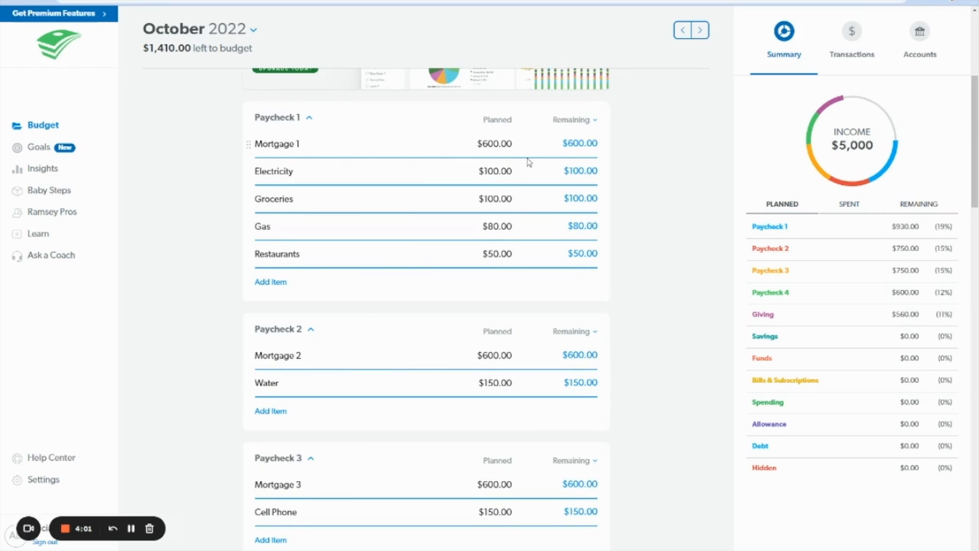
{"action": "scroll", "coordinate": [529, 162], "scroll_direction": "down", "scroll_amount": 4}
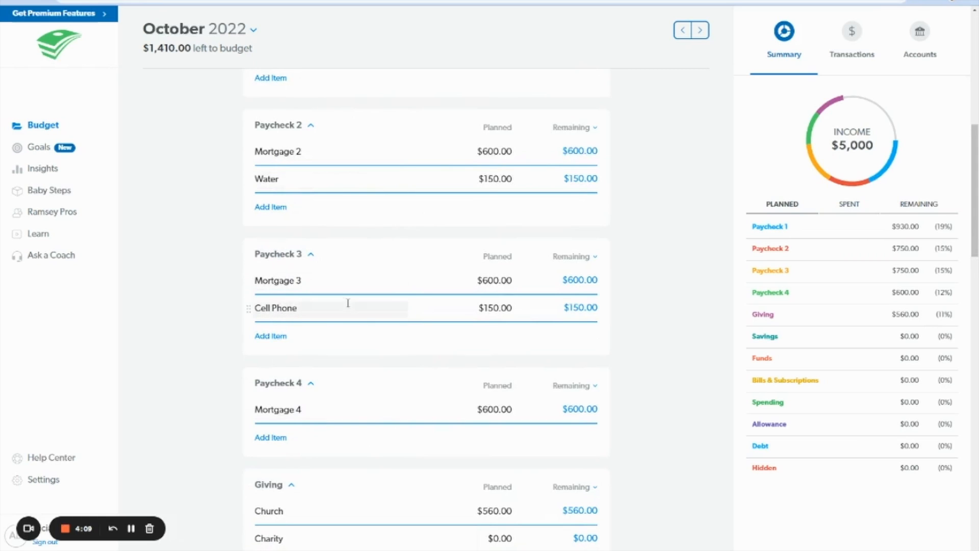
- Review the planned amounts across the budget groups, from the paycheck groups through Giving, Savings, Bills & Subscriptions and Debt
{"action": "scroll", "coordinate": [347, 302], "scroll_direction": "down", "scroll_amount": 4}
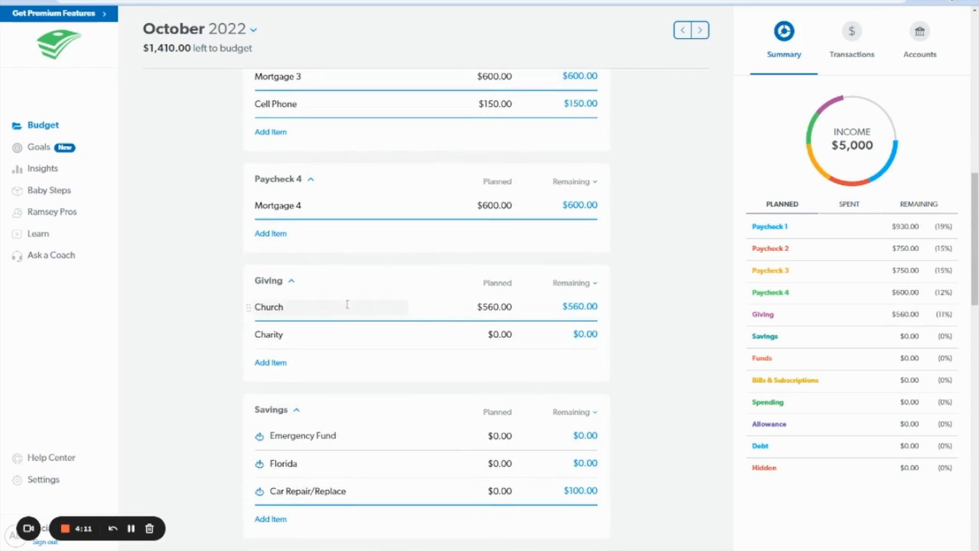
{"action": "scroll", "coordinate": [347, 304], "scroll_direction": "down", "scroll_amount": 7}
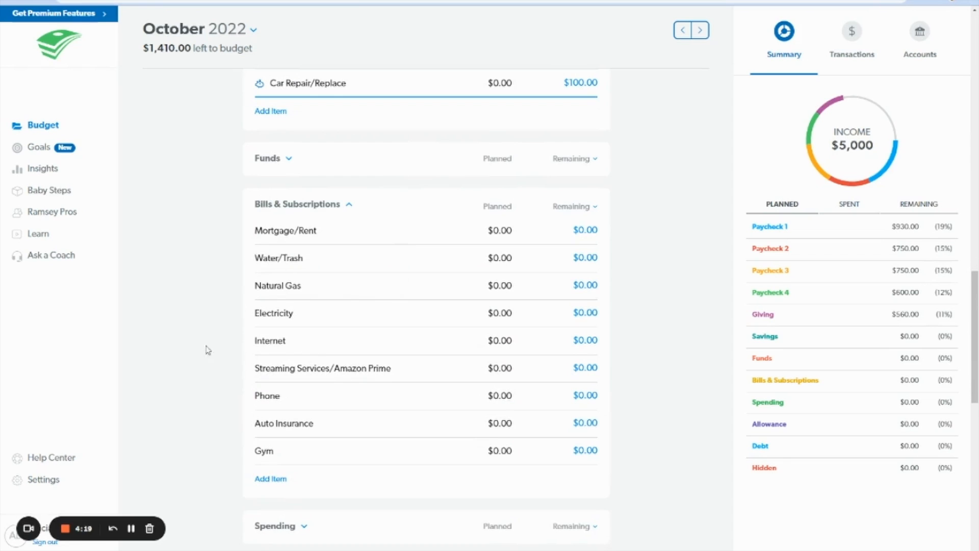
{"action": "scroll", "coordinate": [287, 409], "scroll_direction": "up", "scroll_amount": 2}
{"action": "scroll", "coordinate": [287, 409], "scroll_direction": "up", "scroll_amount": 4}
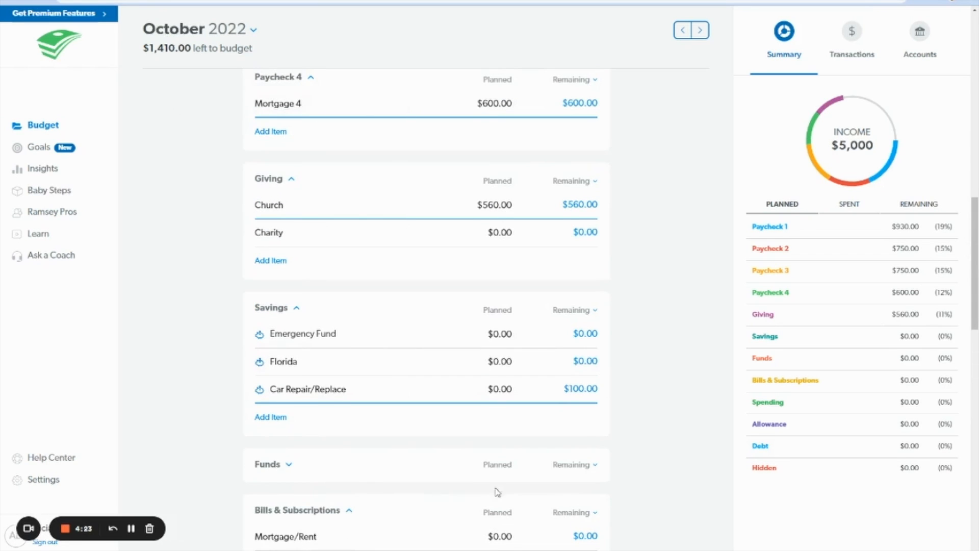
{"action": "scroll", "coordinate": [299, 203], "scroll_direction": "up", "scroll_amount": 7}
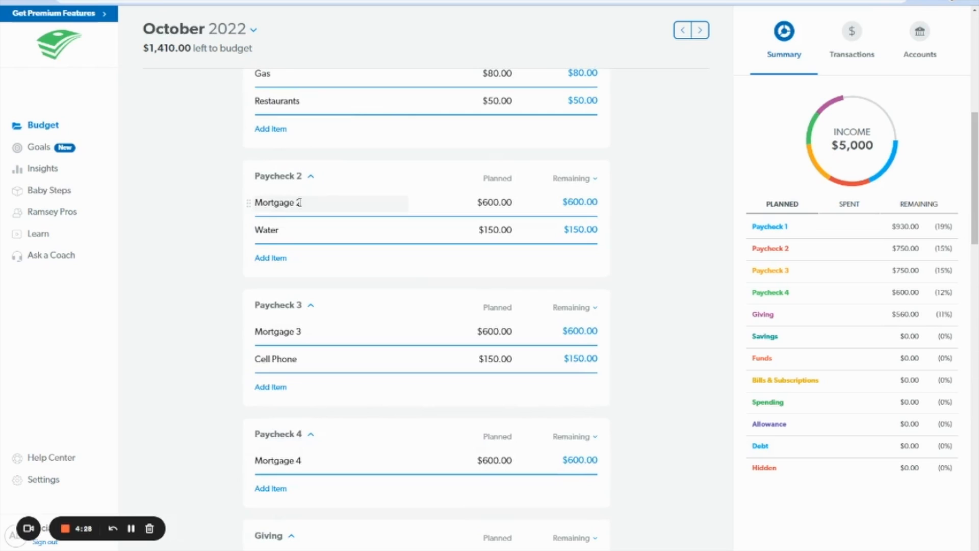
{"action": "scroll", "coordinate": [300, 202], "scroll_direction": "down", "scroll_amount": 9}
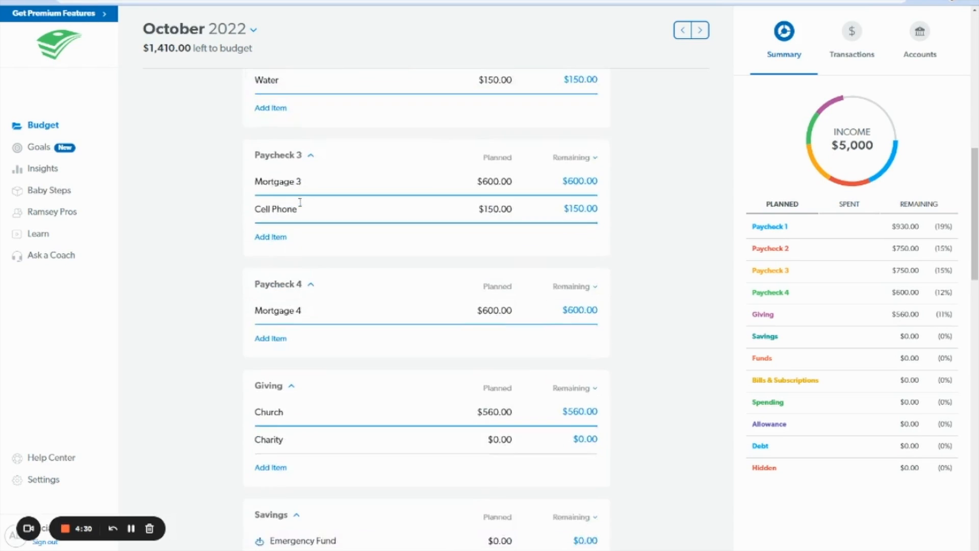
{"action": "scroll", "coordinate": [509, 296], "scroll_direction": "up", "scroll_amount": 10}
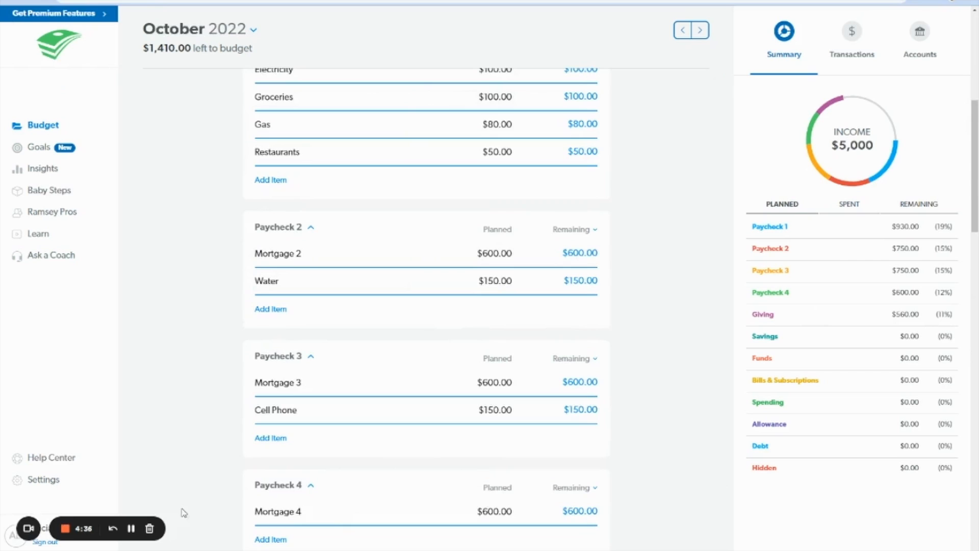
{"action": "scroll", "coordinate": [436, 286], "scroll_direction": "up", "scroll_amount": 2}
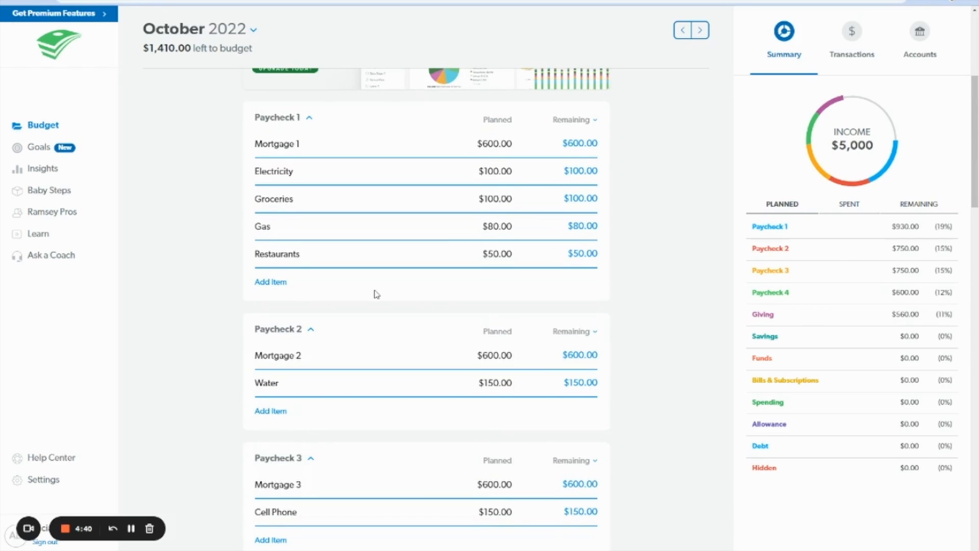
{"action": "scroll", "coordinate": [376, 294], "scroll_direction": "down", "scroll_amount": 20}
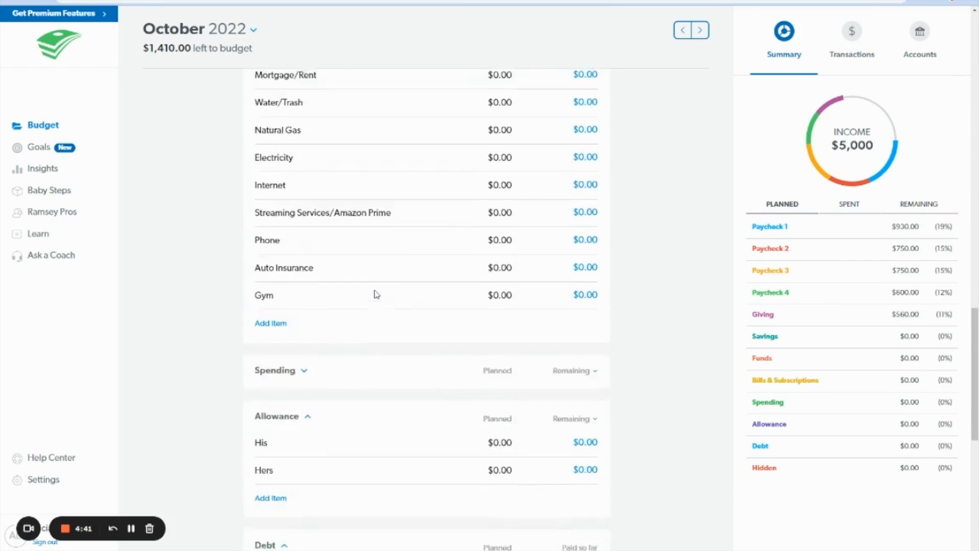
{"action": "scroll", "coordinate": [376, 295], "scroll_direction": "down", "scroll_amount": 4}
{"action": "scroll", "coordinate": [374, 293], "scroll_direction": "up", "scroll_amount": 2}
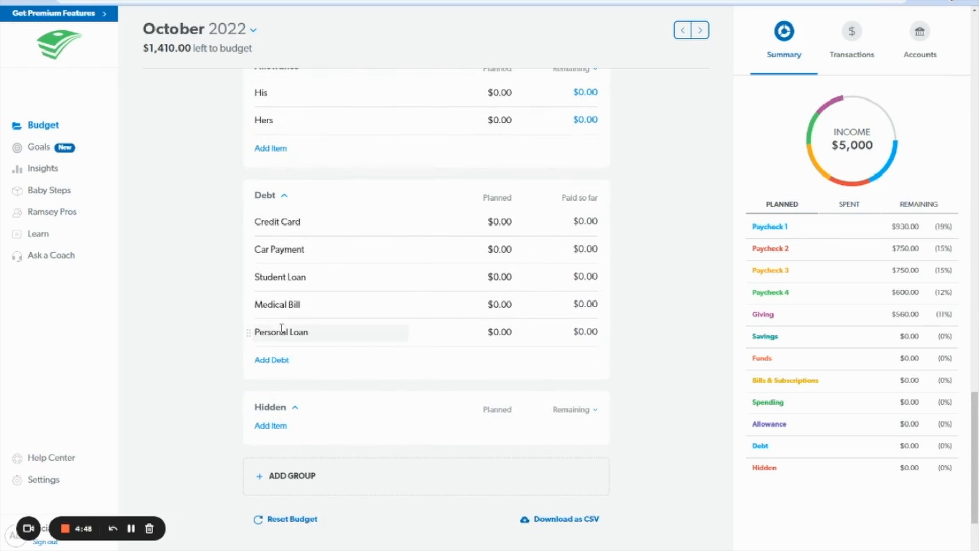
{"action": "scroll", "coordinate": [391, 354], "scroll_direction": "up", "scroll_amount": 12}
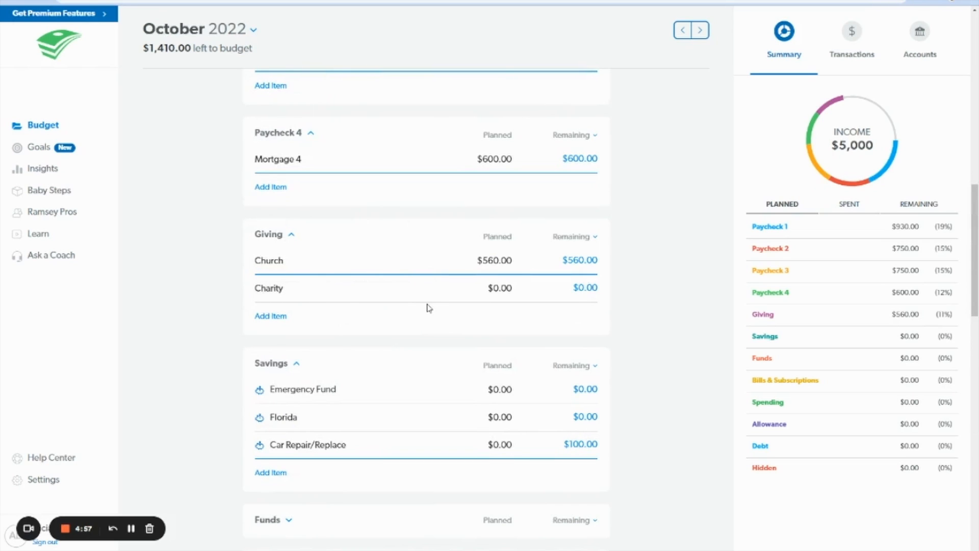
- Add a fifth paycheck to the October income with a planned amount of $1,250 and close its details
{"action": "scroll", "coordinate": [428, 307], "scroll_direction": "up", "scroll_amount": 15}
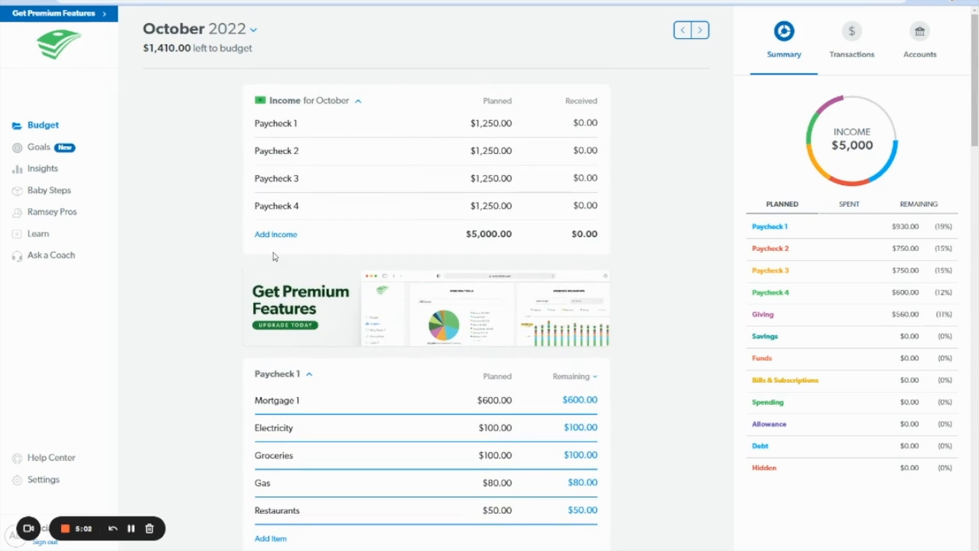
{"action": "left_click", "coordinate": [280, 234]}
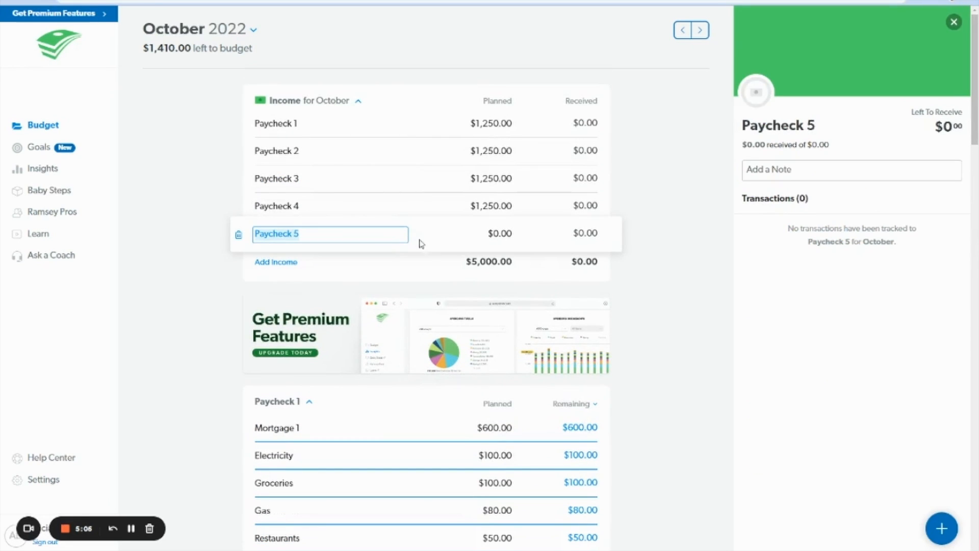
{"action": "left_click", "coordinate": [469, 238]}
{"action": "type", "text": "1250"}
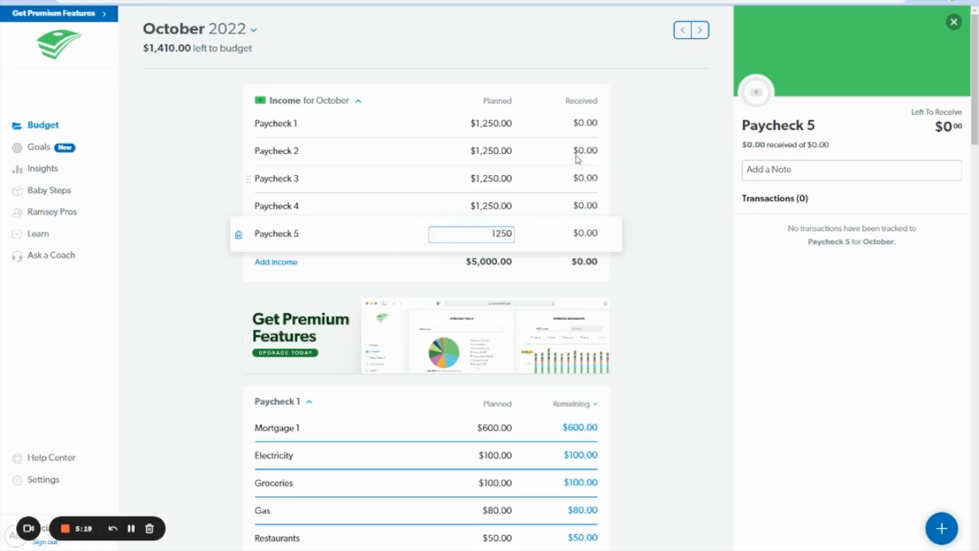
{"action": "left_click", "coordinate": [683, 155]}
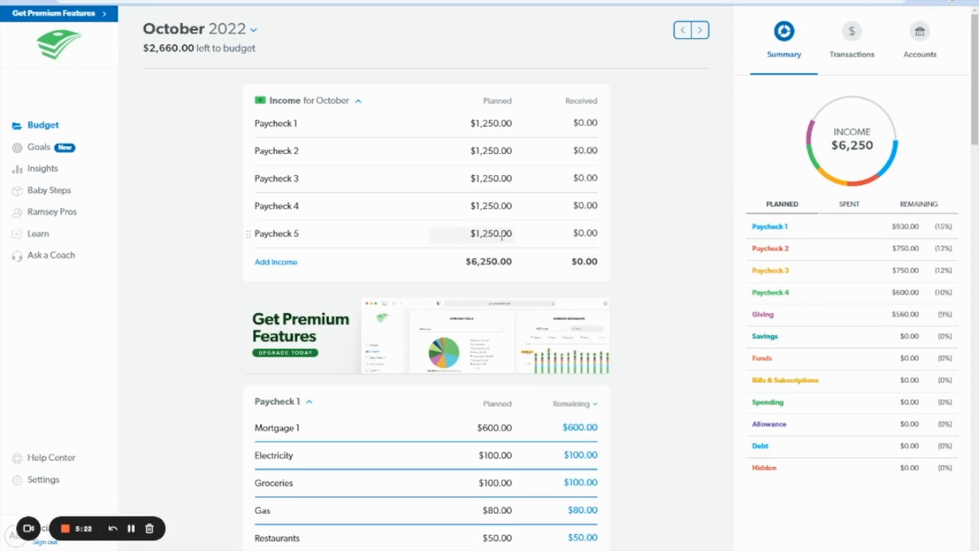